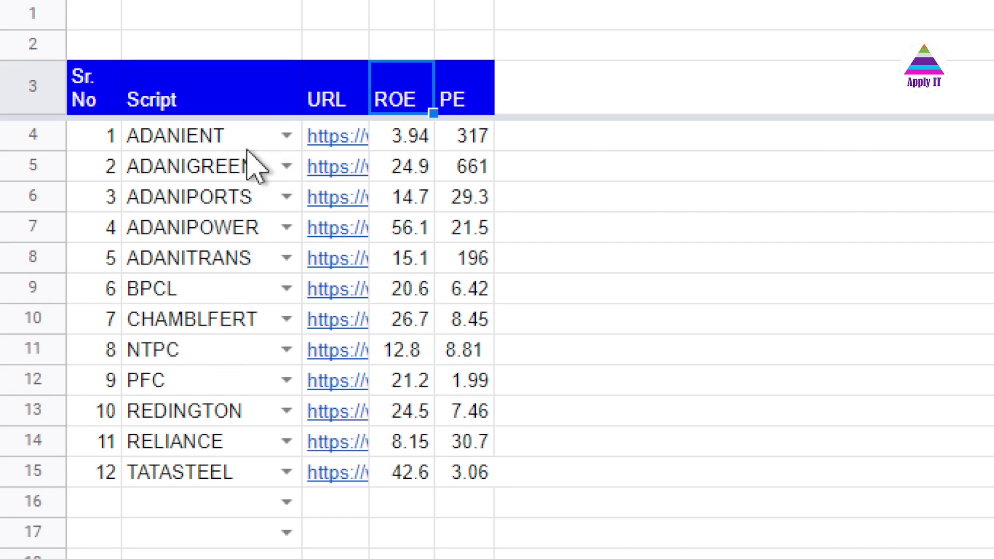
Select the ROE and PE columns D3:E15 with headers and insert a scatter chart
left_click(755, 141)
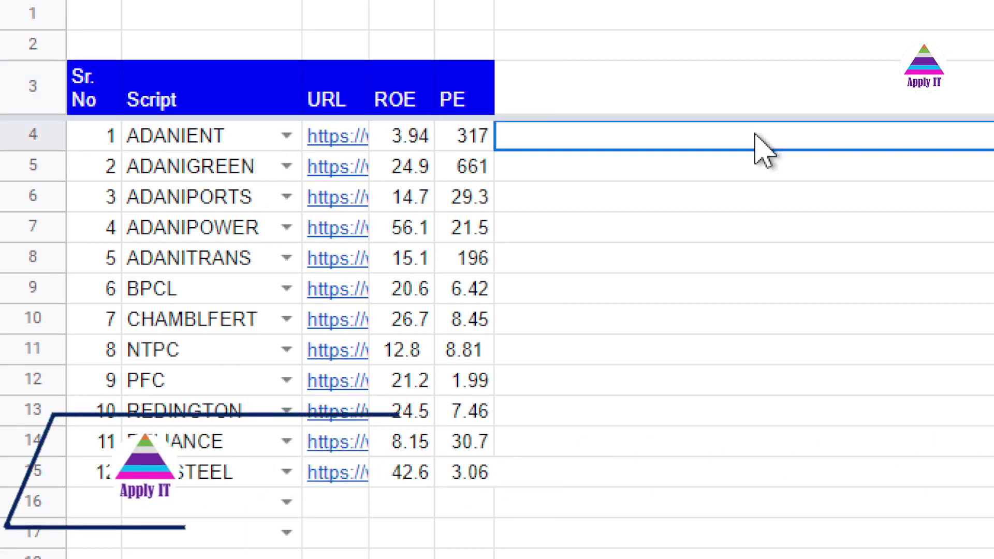
left_click(417, 110)
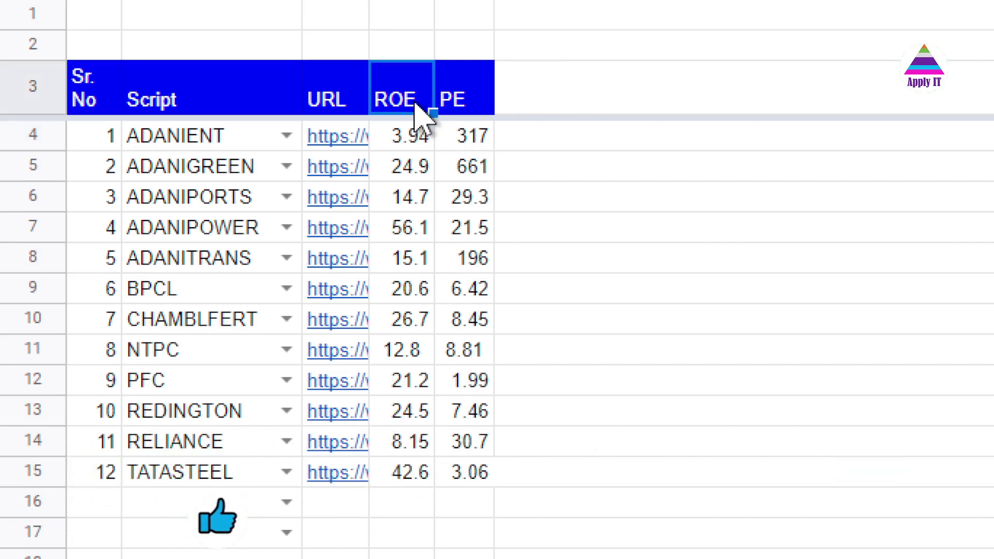
key("shift+Right")
key("shift+Down")
key("shift+Down")
key("shift+Down")
key("shift+Down")
key("shift+Down")
key("shift+Down")
key("shift+Down")
key("shift+Down")
key("shift+Down")
key("shift+Down")
key("shift+Down")
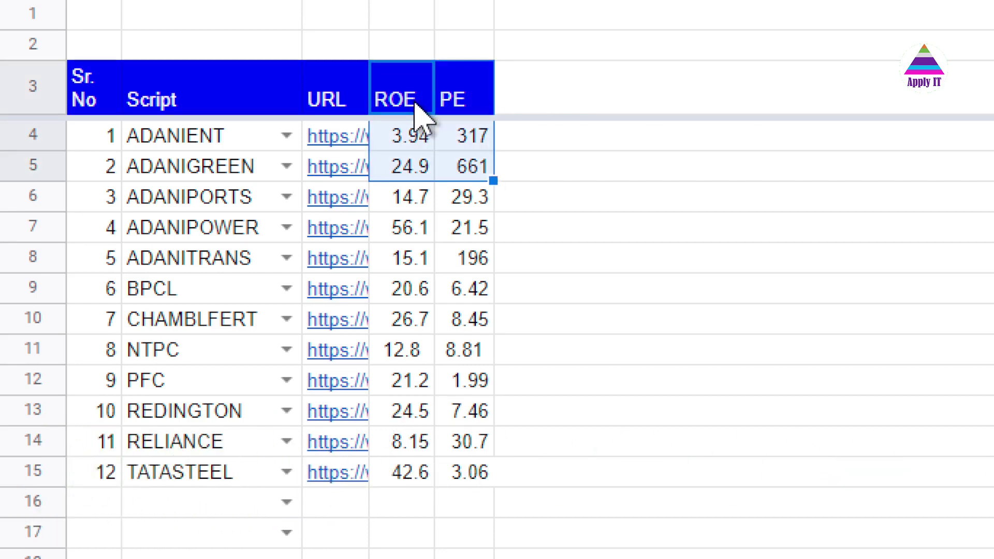
key("shift+Down")
key("shift+Down")
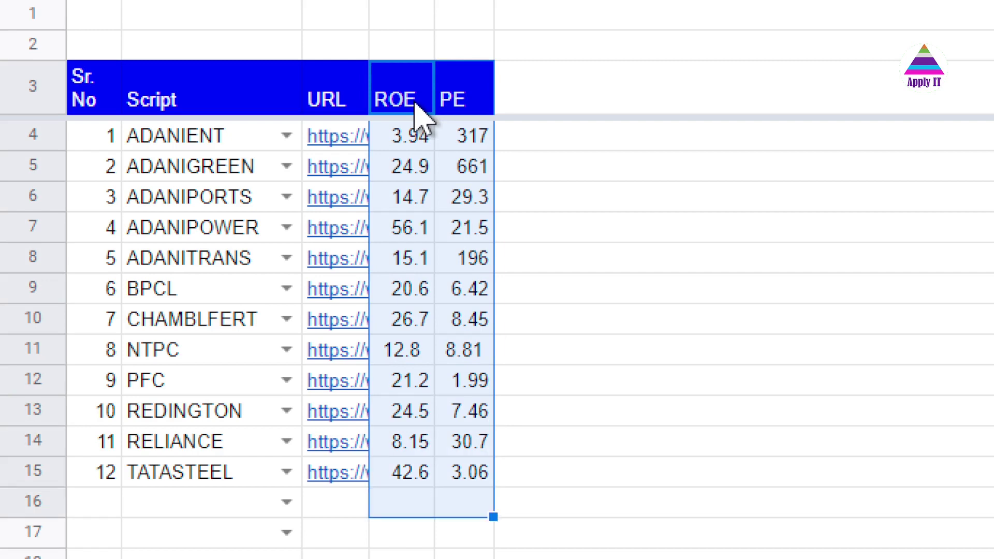
key("shift+Up")
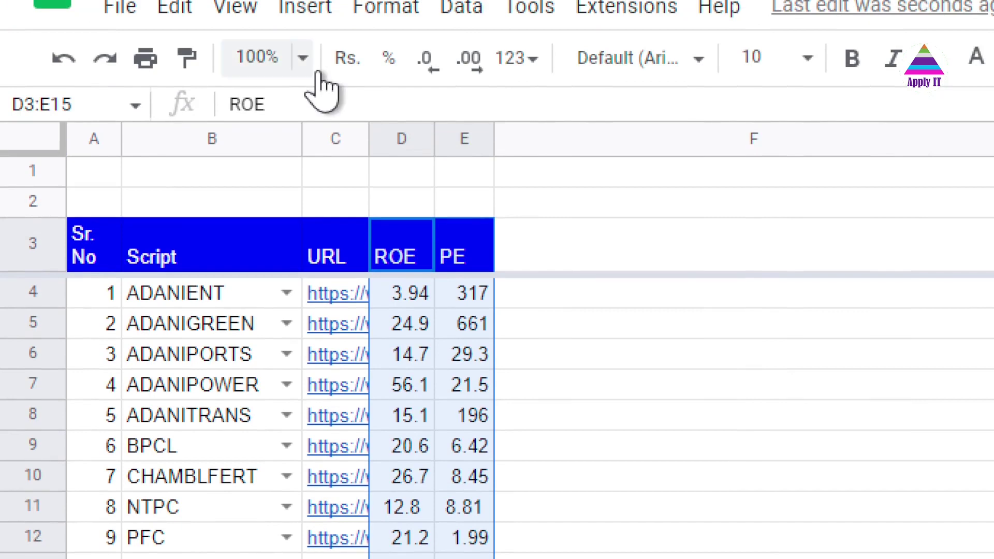
left_click(304, 6)
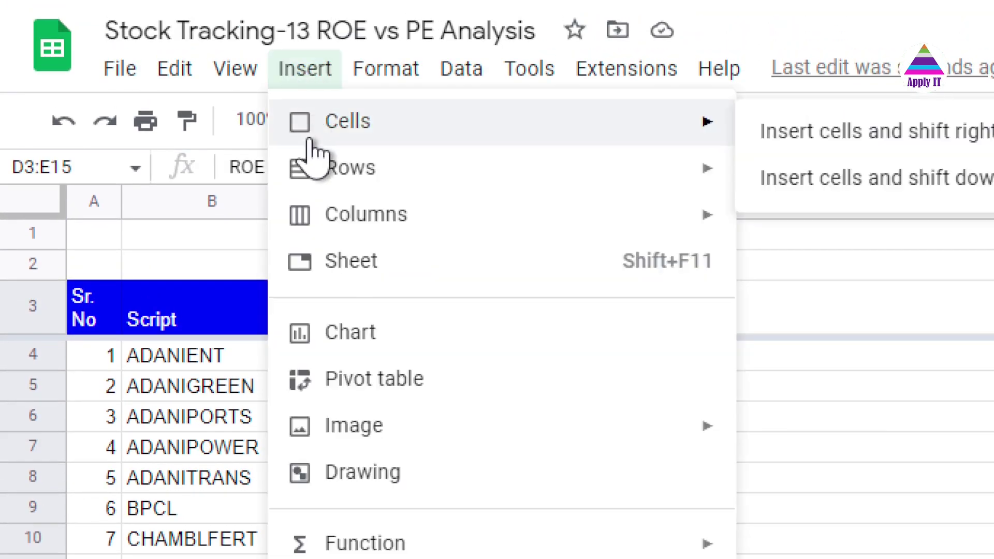
left_click(350, 337)
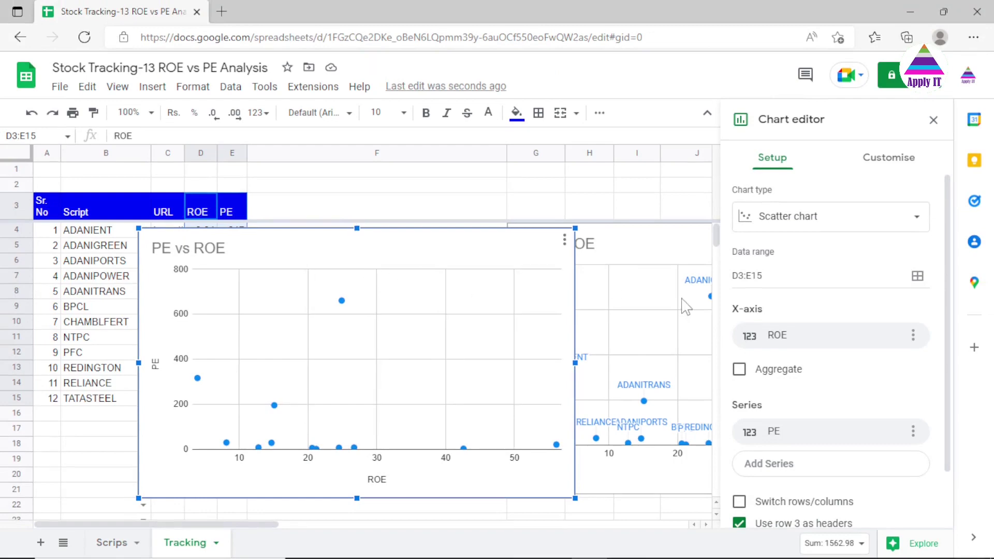
Append ', B3:B' to the chart's data range so it includes the Script column
left_click(774, 280)
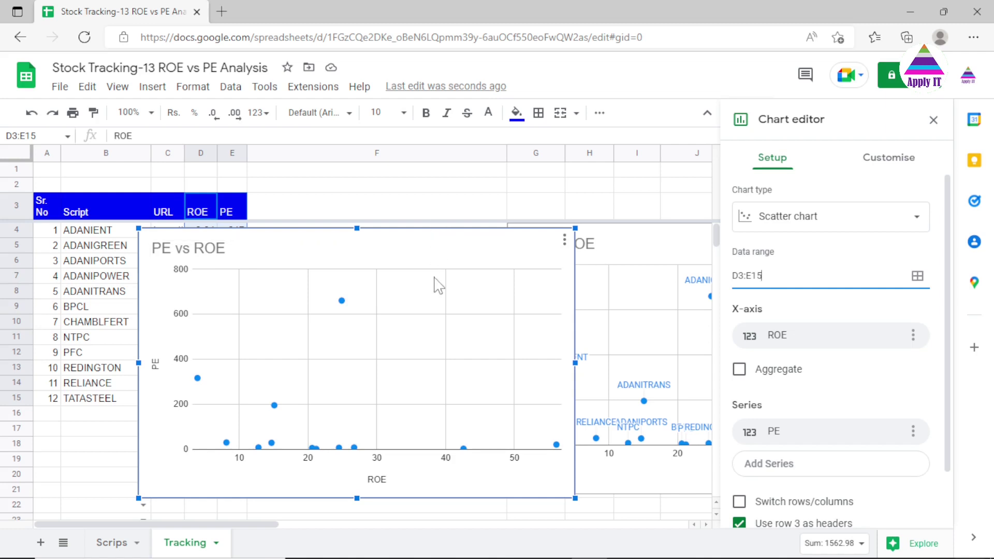
scroll(924, 331, "down", 1)
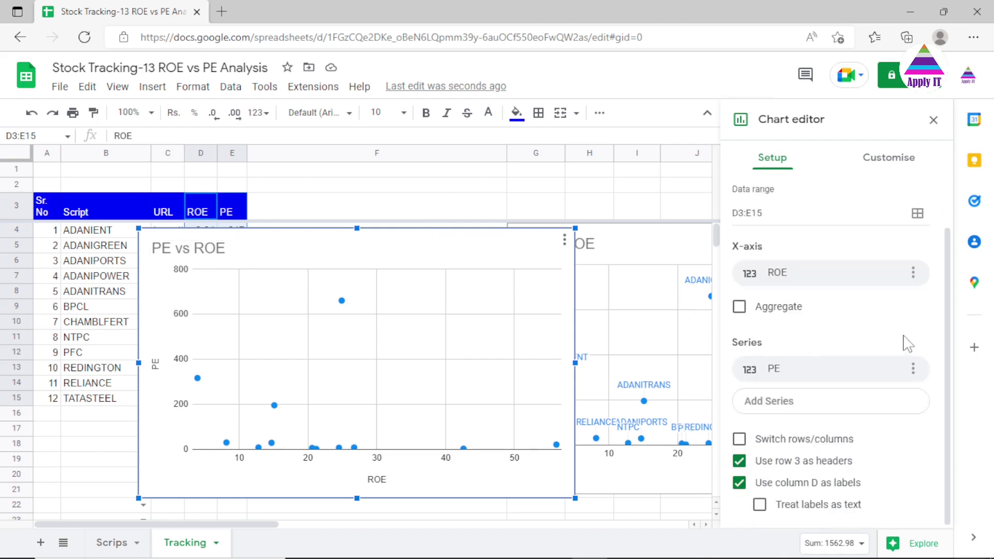
double_click(342, 304)
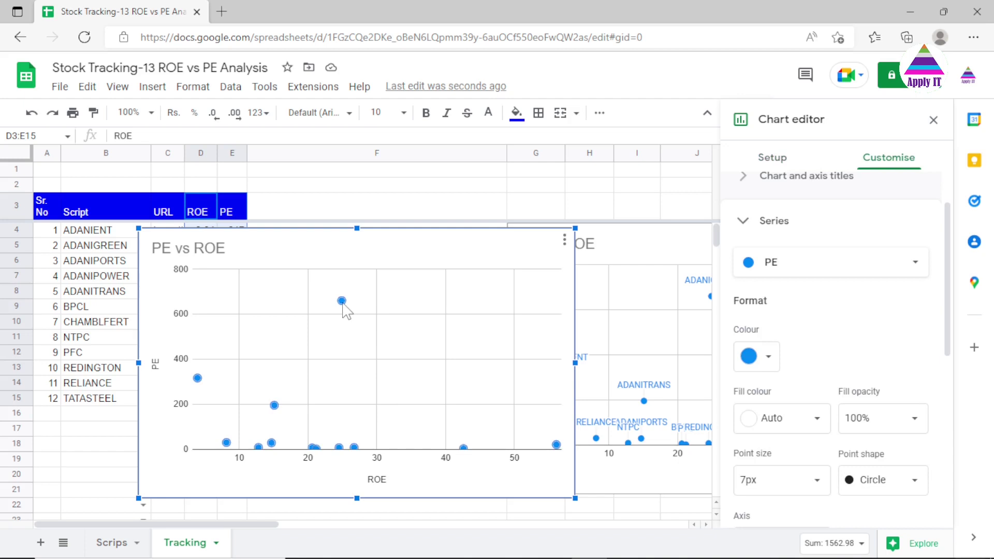
left_click(772, 158)
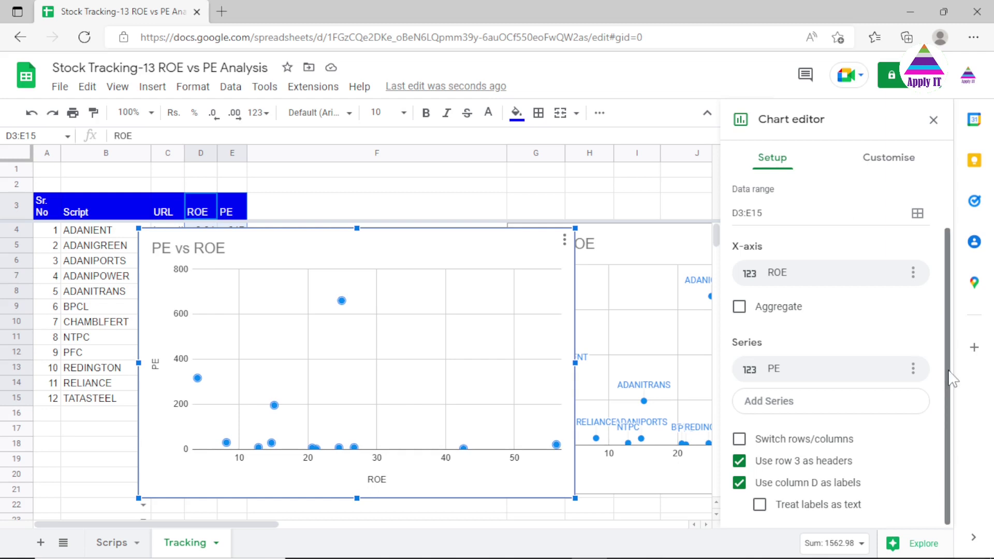
left_click_drag(950, 369, 951, 305)
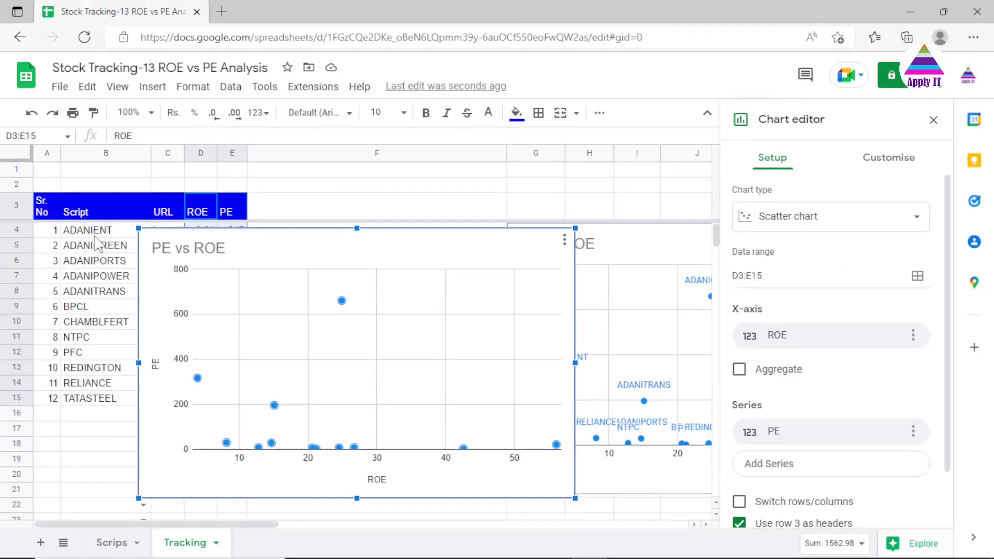
left_click(776, 278)
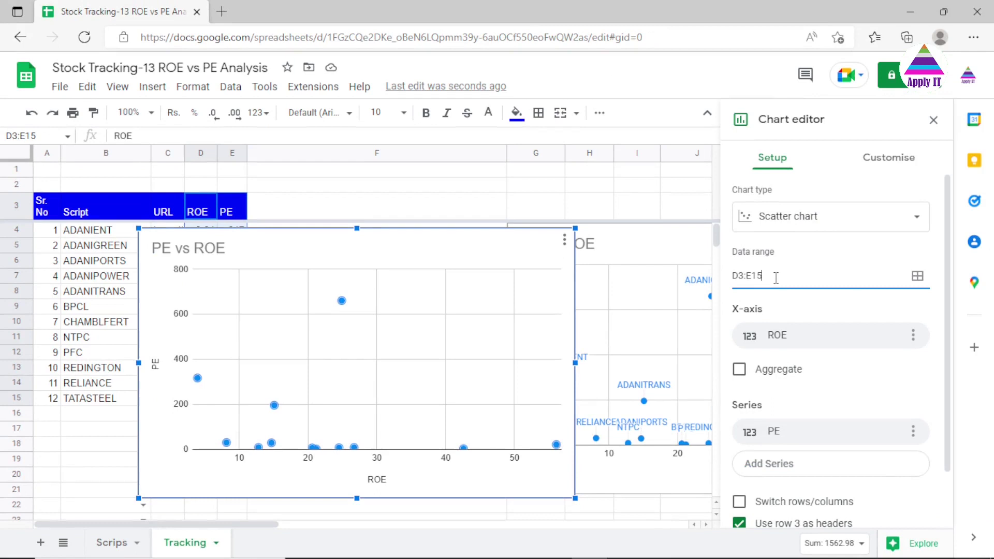
type(", B3:B")
Add data labels to the PE series, using the Script column as the label source
left_click(955, 404)
scroll(955, 409, "down", 2)
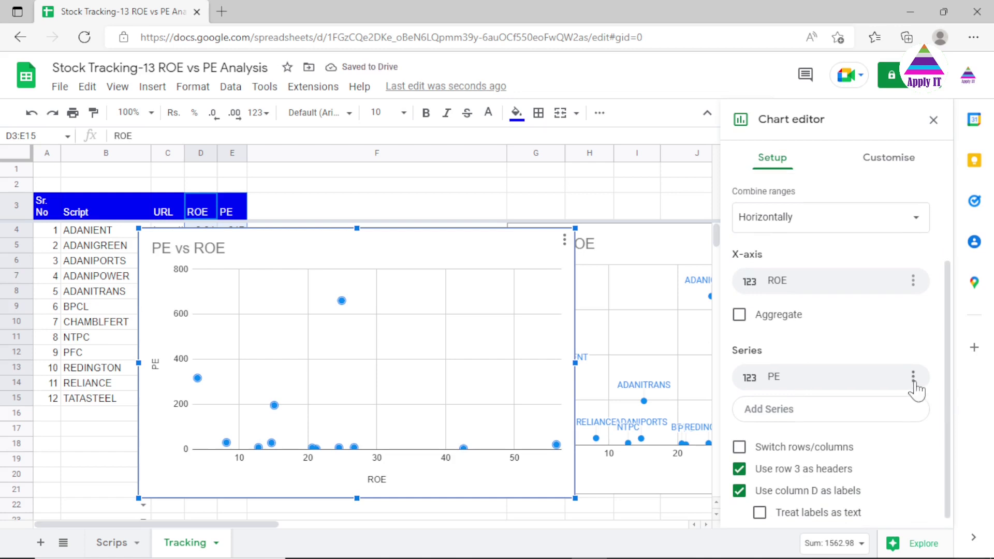
left_click(913, 377)
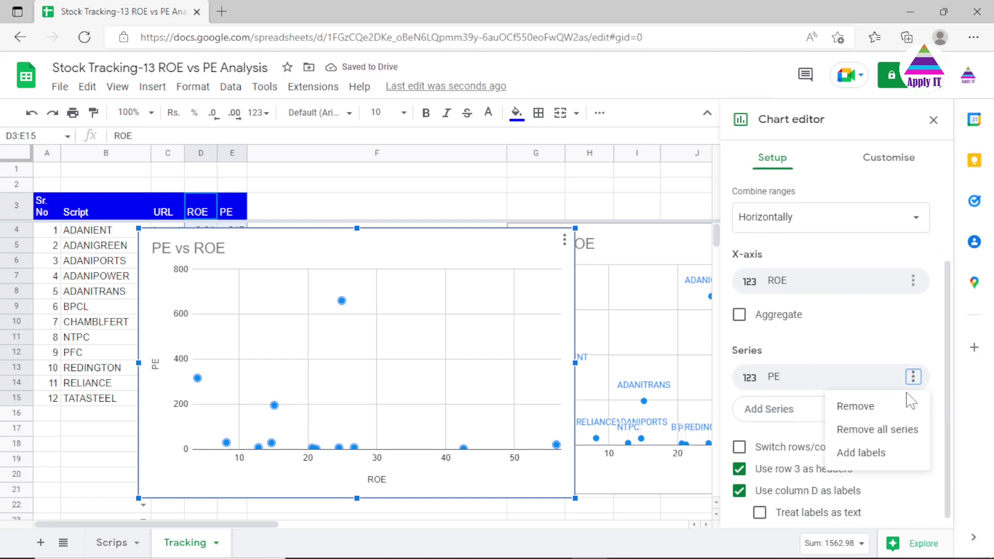
left_click(912, 382)
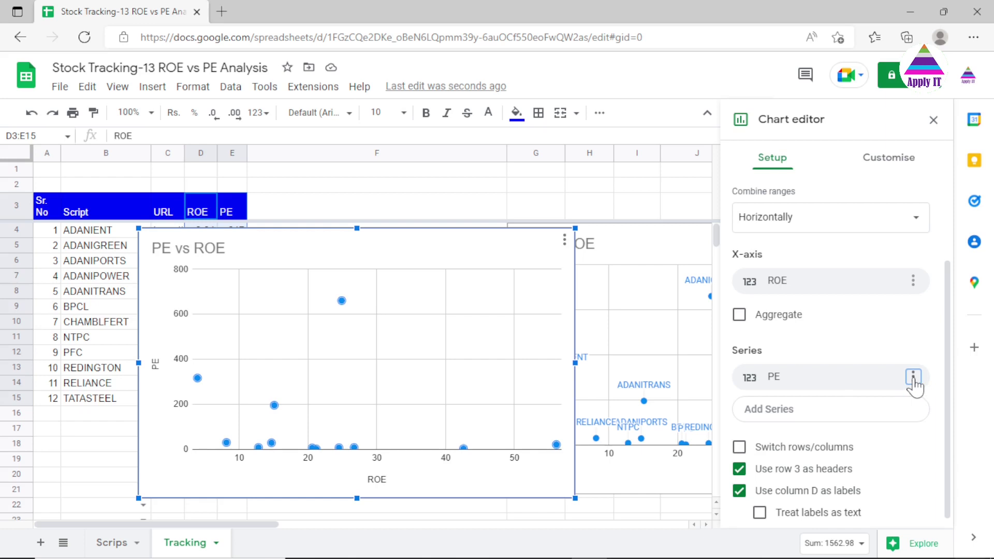
left_click(912, 383)
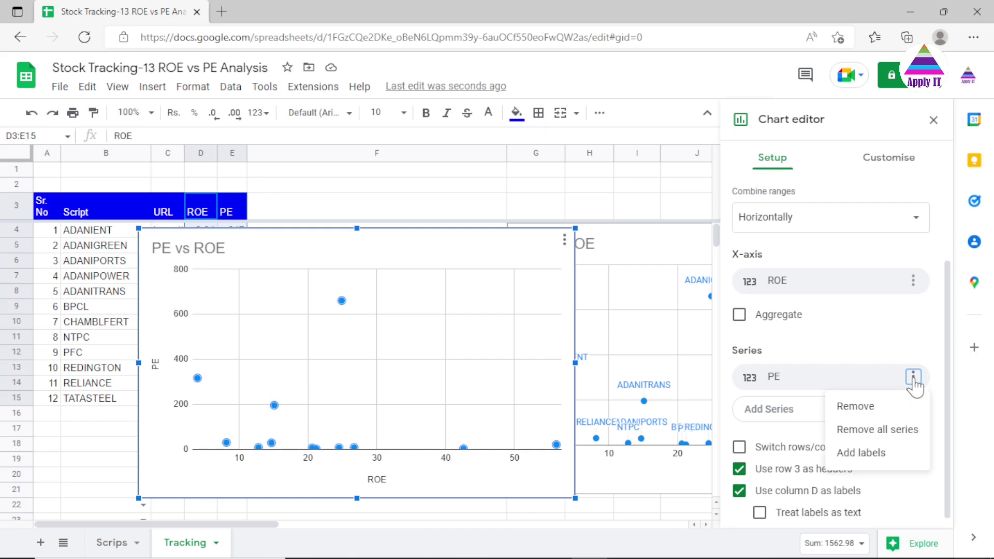
left_click(875, 453)
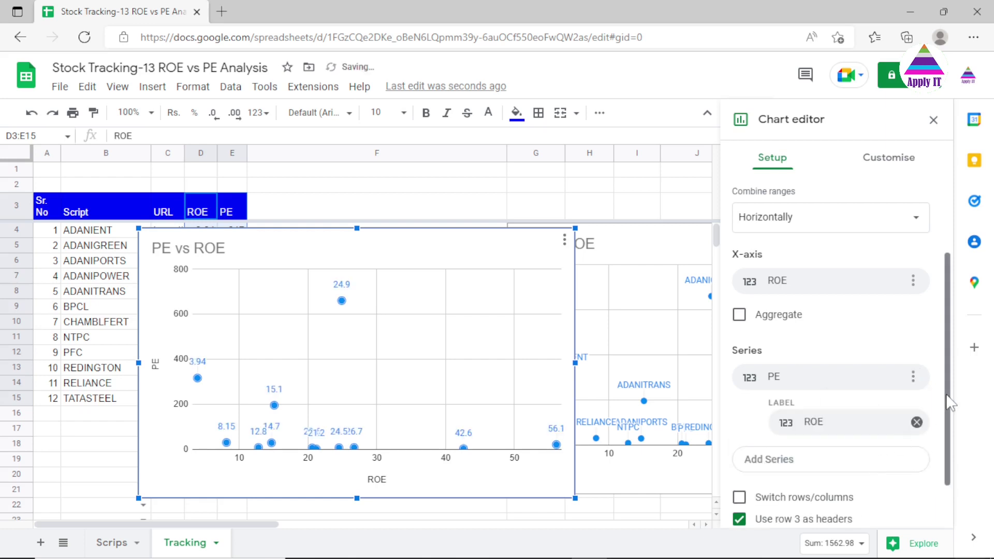
left_click_drag(949, 414, 951, 481)
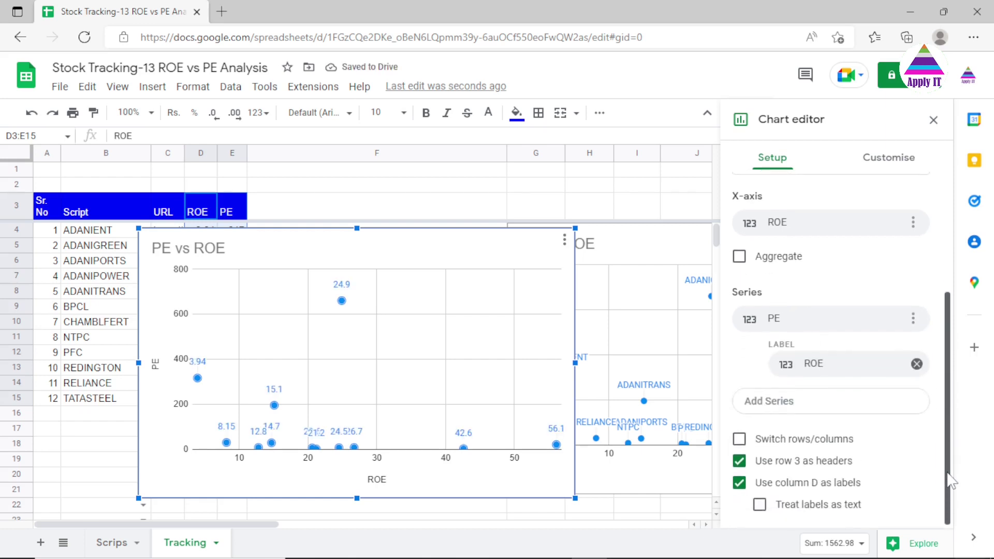
left_click(813, 368)
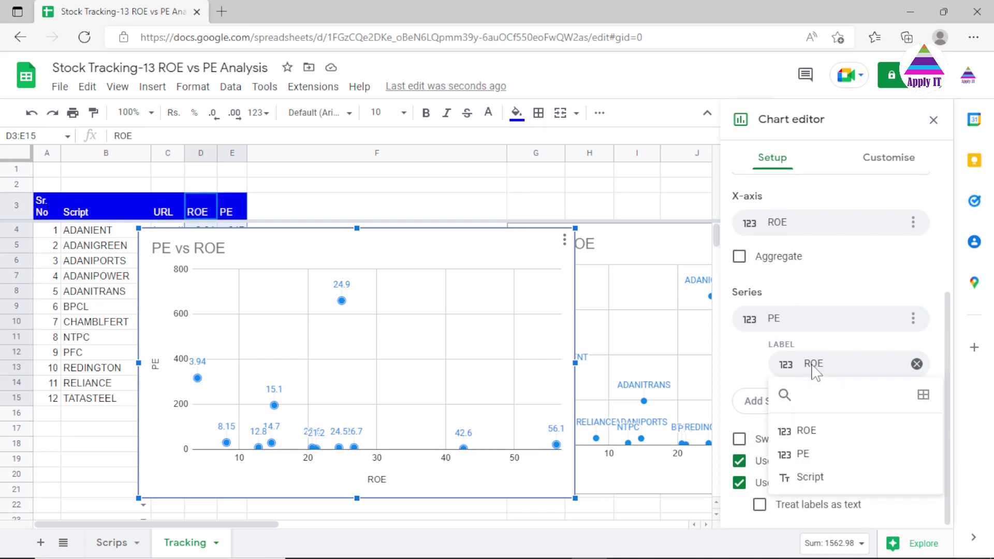
left_click(809, 477)
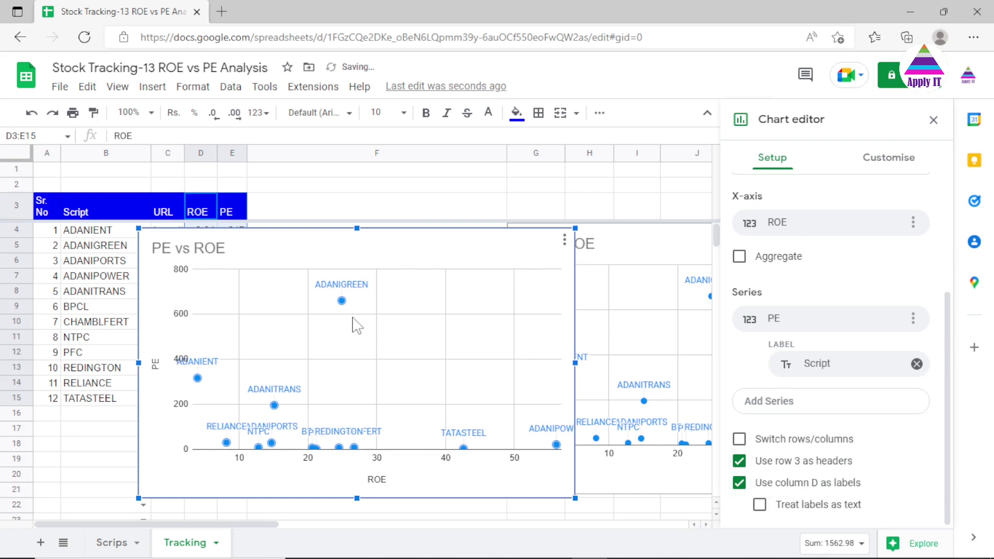
Close the chart editor and scroll right to view the labelled chart beside the table
left_click(931, 128)
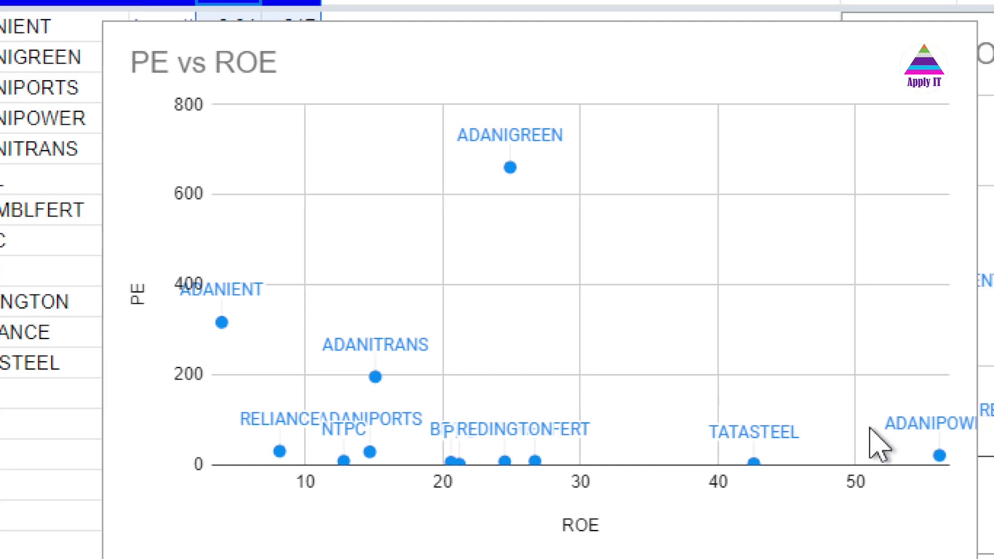
scroll(879, 443, "right", 1)
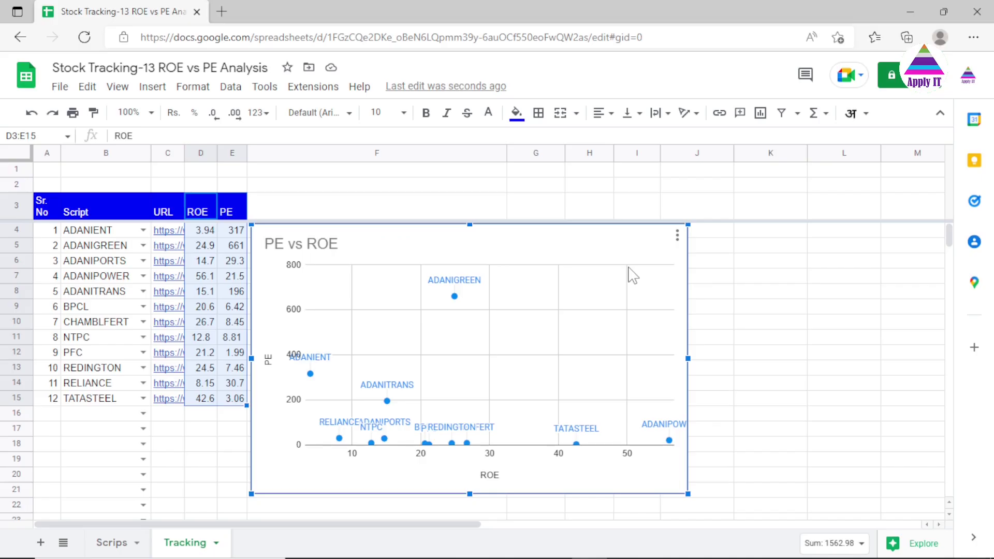
Change the chart's data range end row from E15 to E8, keeping only the five Adani stocks
left_click(677, 236)
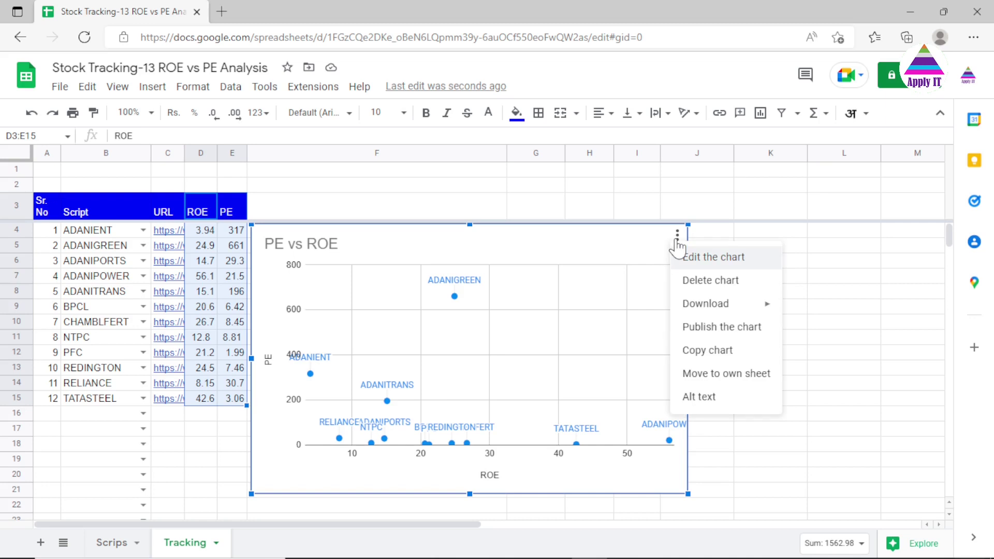
left_click(700, 257)
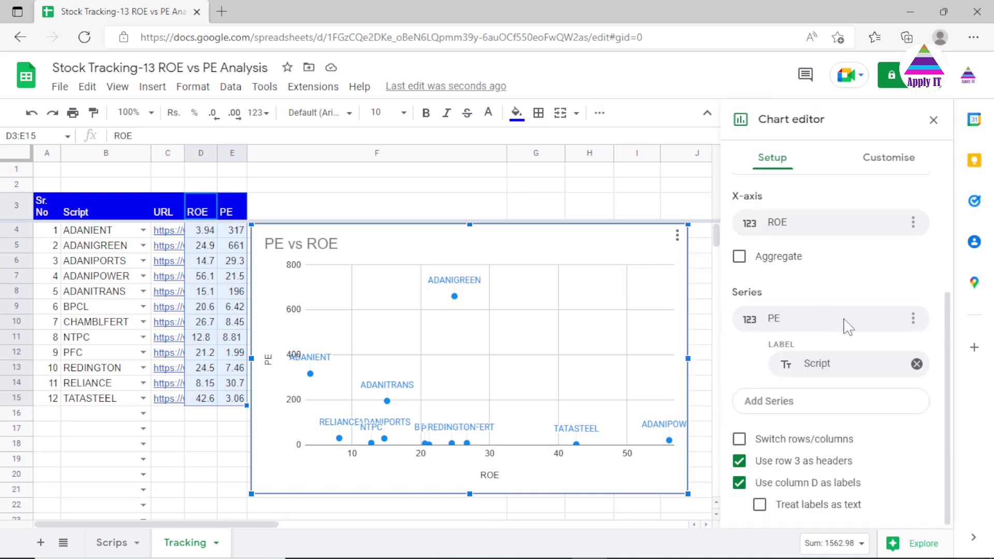
left_click_drag(947, 331, 942, 149)
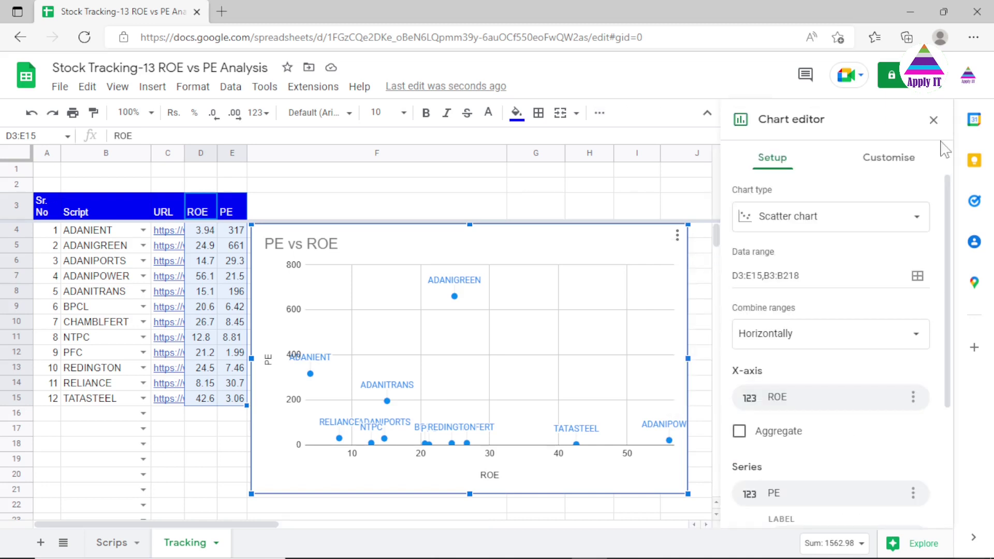
left_click(842, 279)
key("Left")
key("Left")
key("Left")
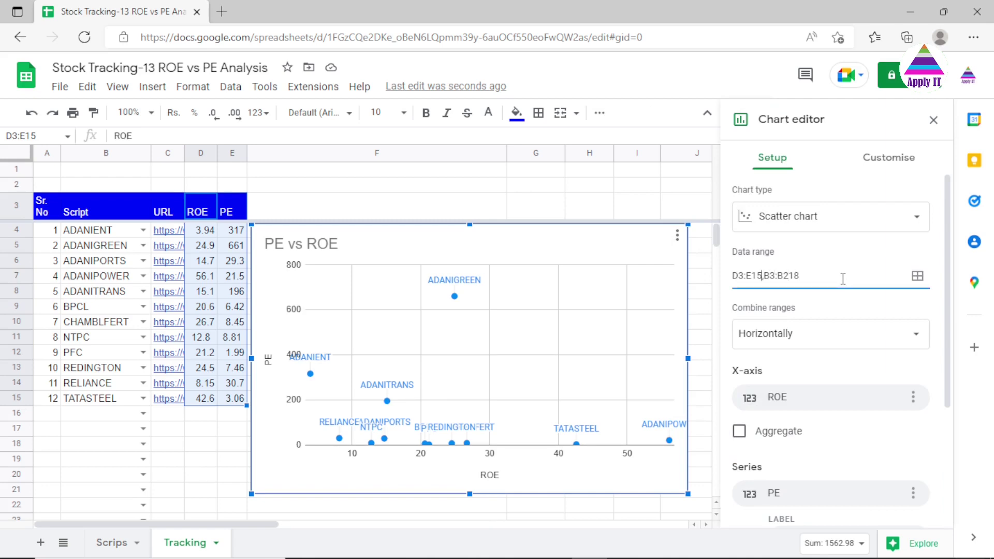
key("shift+Left")
key("shift+Left")
type("8")
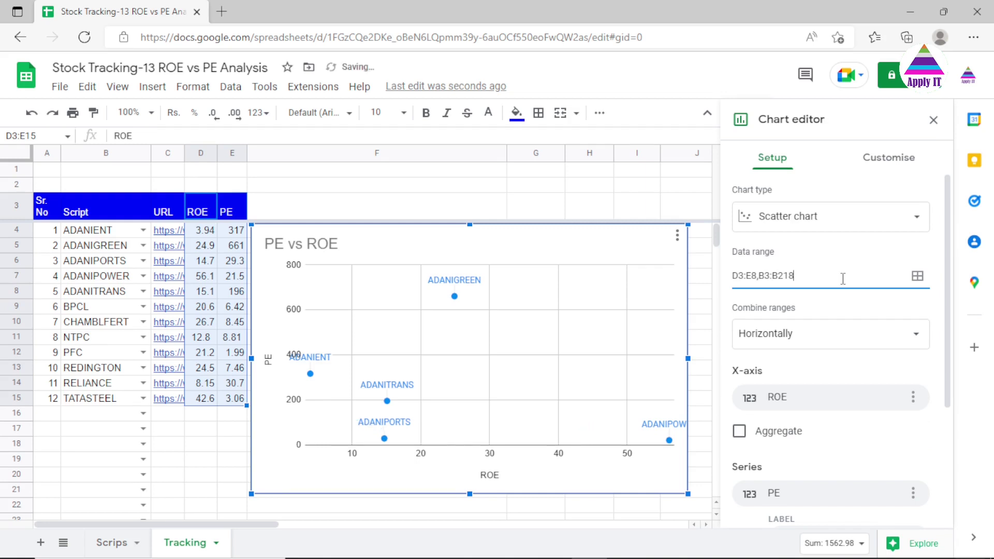
left_click(933, 122)
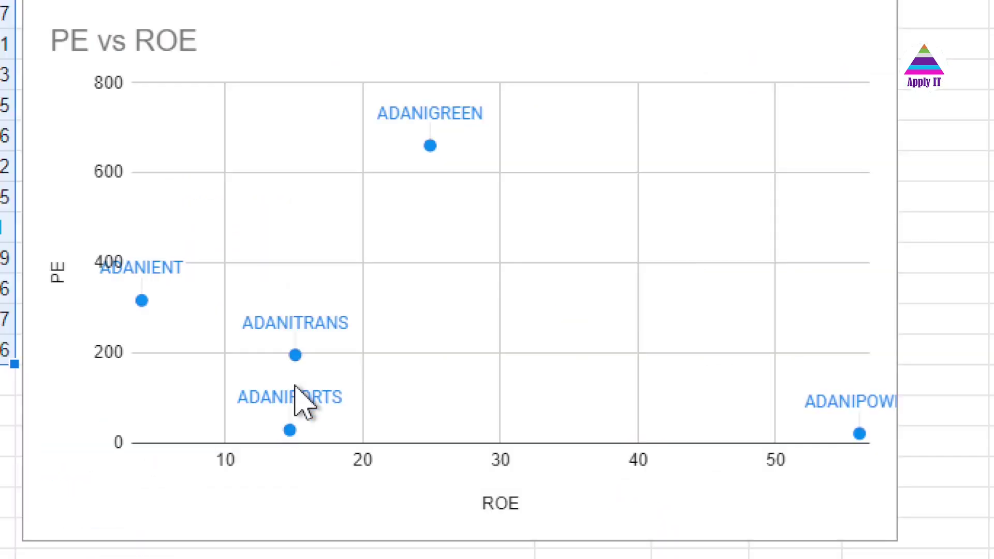
left_click(430, 149)
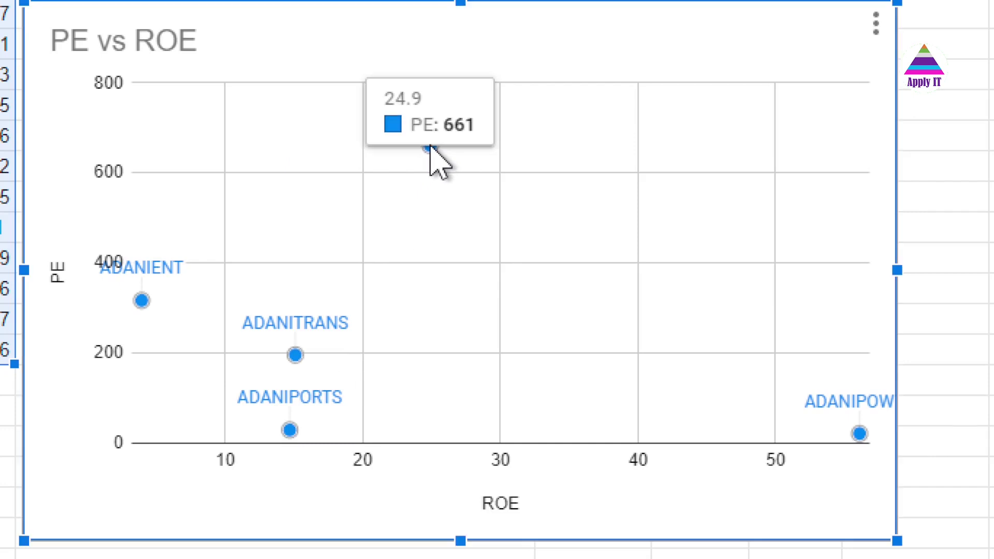
mouse_move(142, 304)
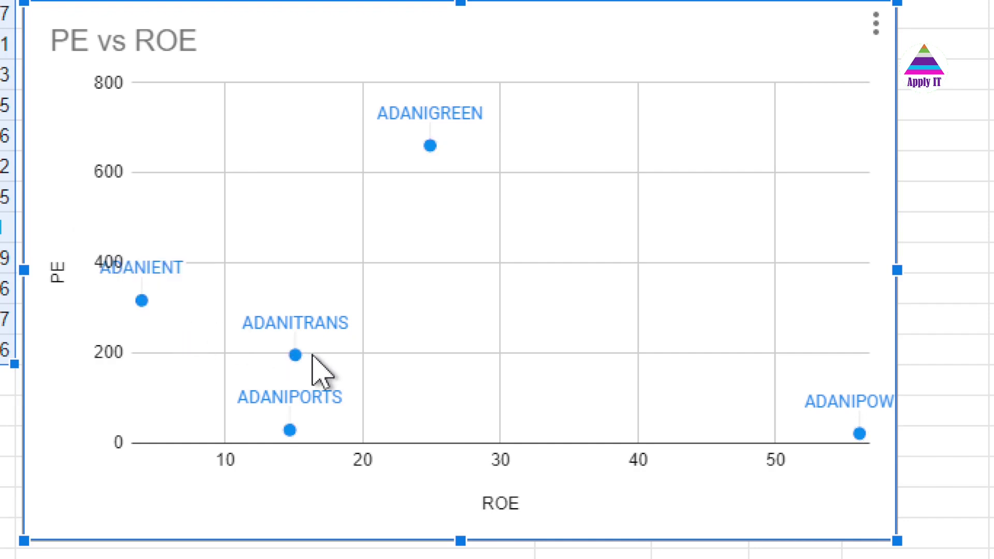
mouse_move(296, 356)
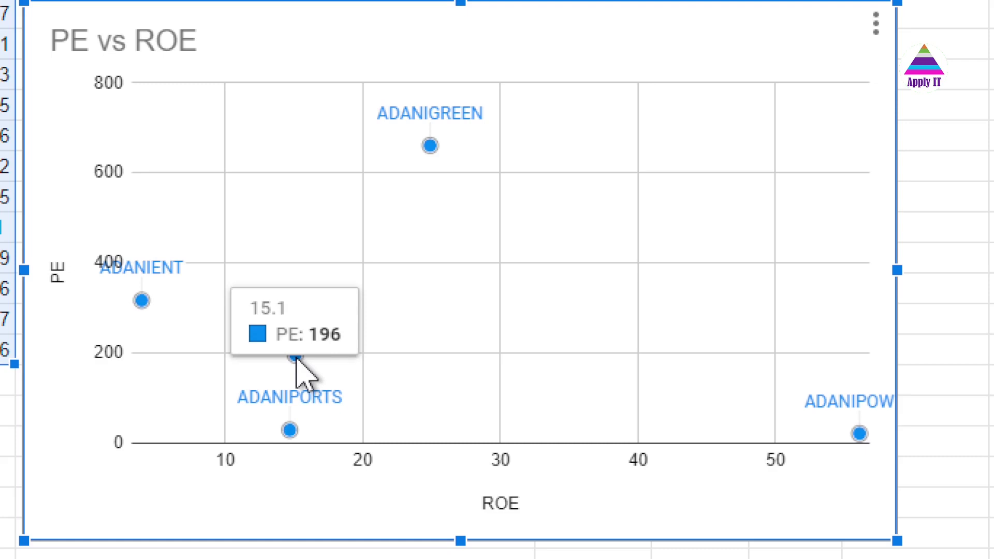
mouse_move(434, 148)
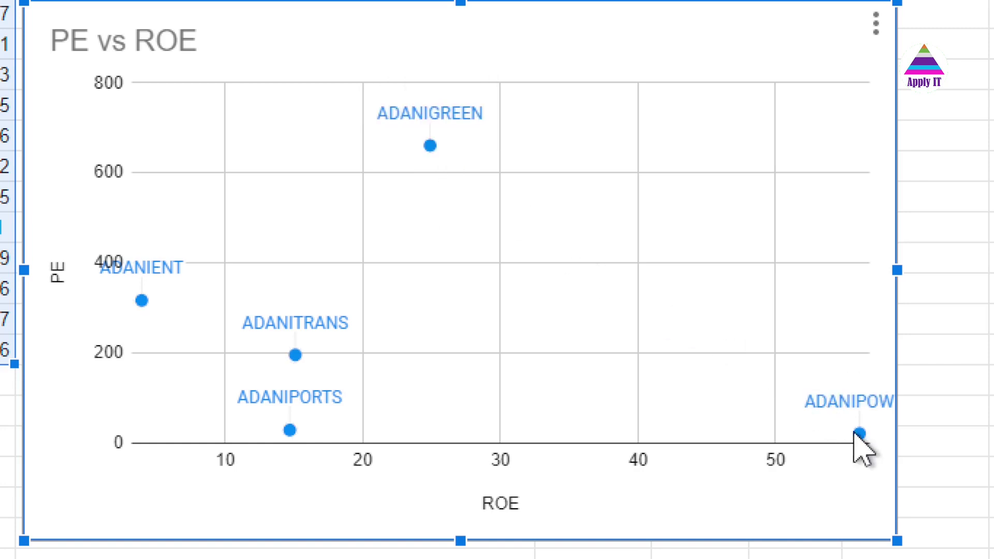
mouse_move(859, 436)
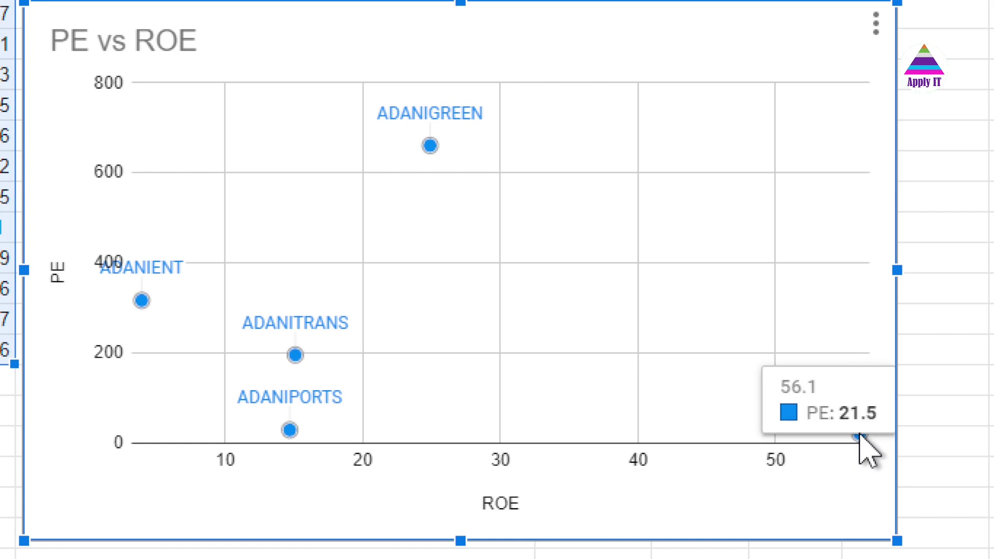
mouse_move(296, 434)
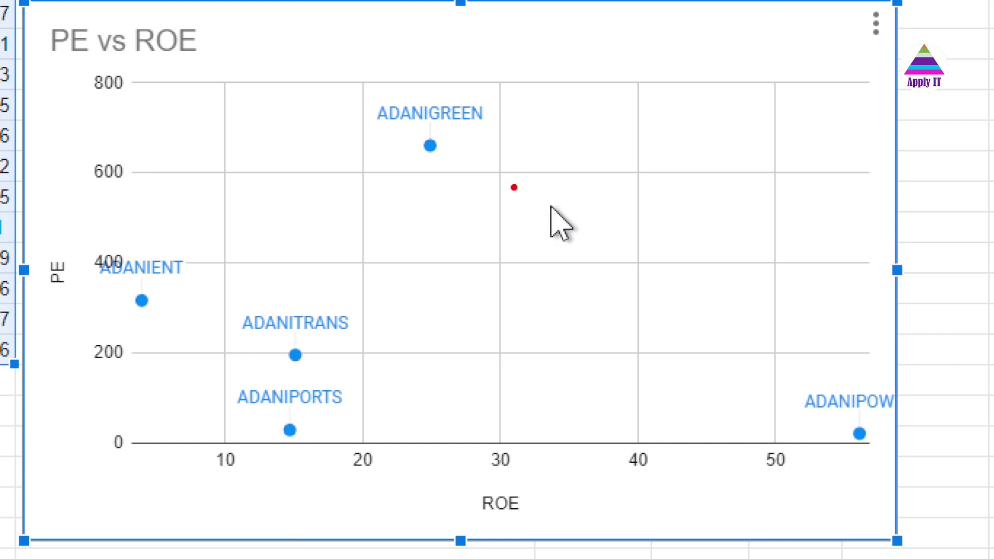
Circle the ADANIGREEN, ADANIENT, ADANITRANS and ADANIPOWER points in red, plus an upward arrow from ADANIPOWER
mouse_move(459, 130)
left_mouse_down()
mouse_move(421, 129)
mouse_move(461, 153)
mouse_move(454, 123)
left_mouse_up()
mouse_move(150, 255)
left_mouse_down()
mouse_move(100, 328)
mouse_move(146, 234)
left_mouse_up()
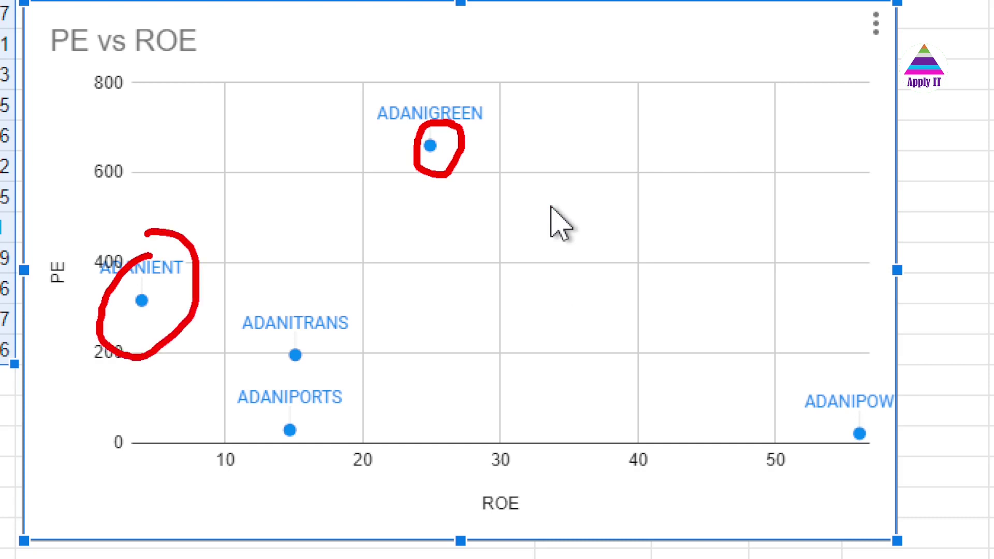
mouse_move(286, 306)
left_mouse_down()
mouse_move(294, 300)
mouse_move(307, 371)
mouse_move(294, 302)
left_mouse_up()
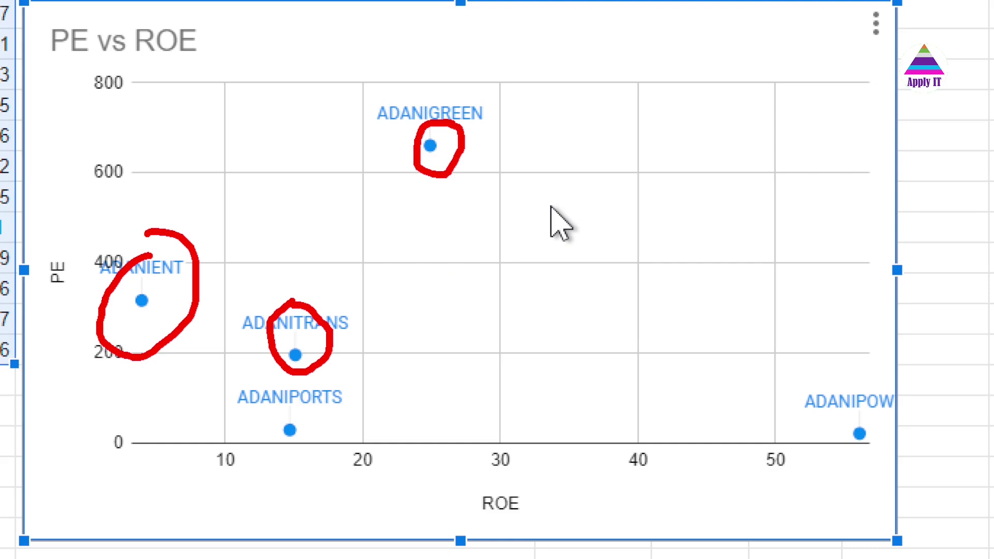
mouse_move(823, 387)
left_mouse_down()
mouse_move(815, 446)
mouse_move(891, 435)
mouse_move(859, 378)
mouse_move(822, 382)
left_mouse_up()
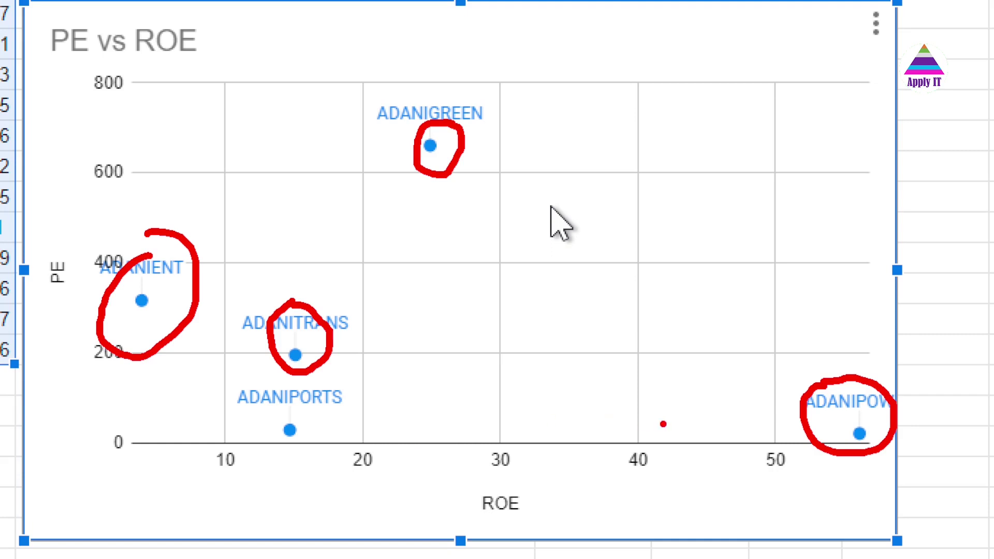
mouse_move(842, 392)
left_mouse_down()
mouse_move(823, 232)
mouse_move(816, 263)
mouse_move(839, 264)
left_mouse_up()
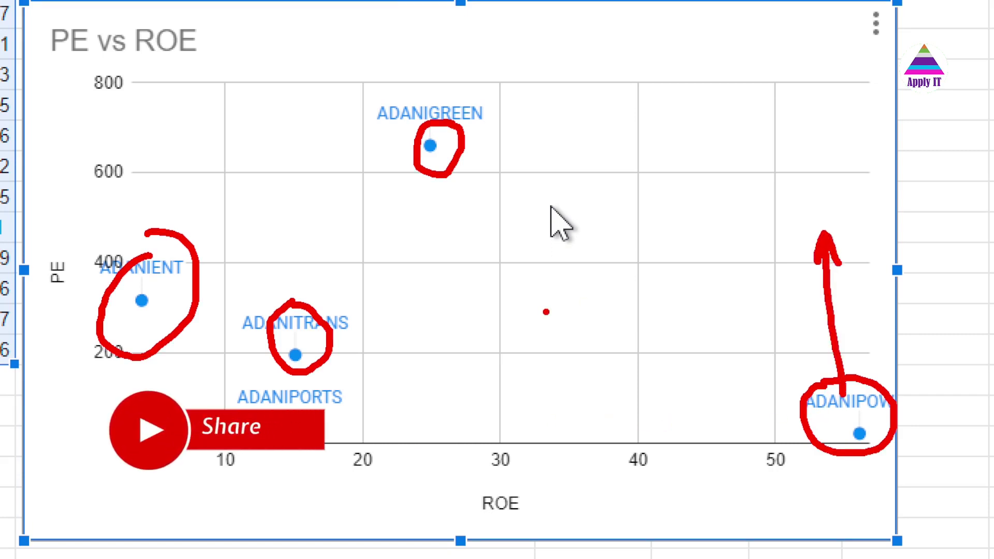